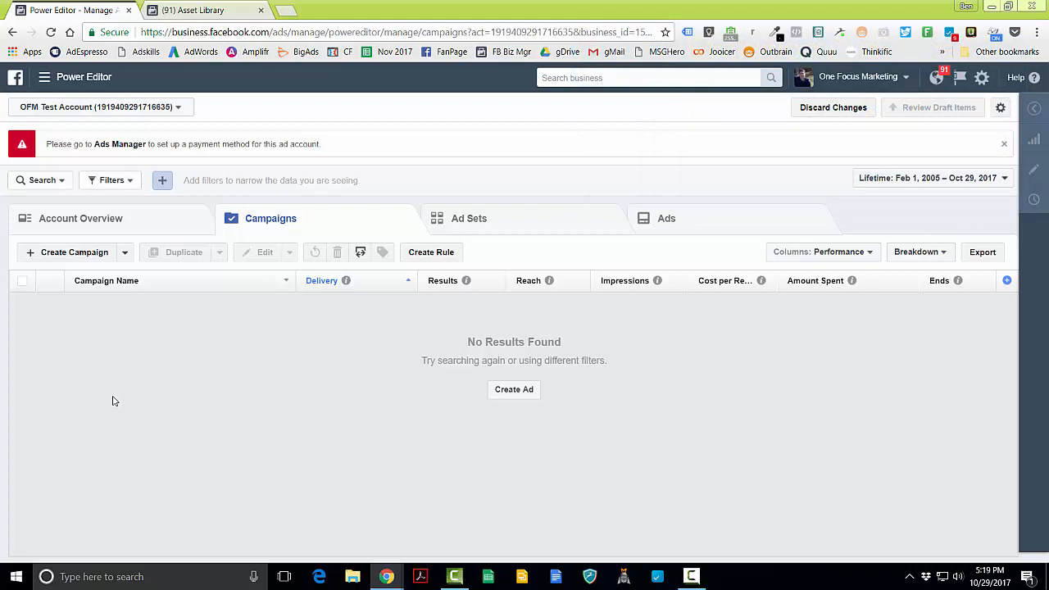
Step: Open the ad account's Audiences library and start a new custom audience based on website traffic
{"action": "left_click", "coordinate": [45, 78]}
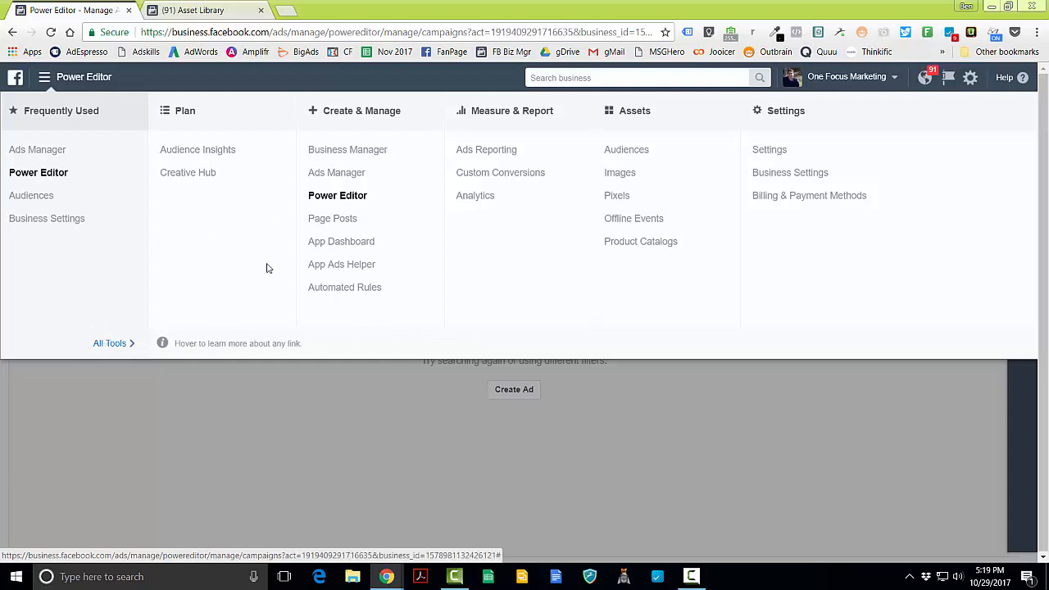
{"action": "left_click", "coordinate": [624, 150]}
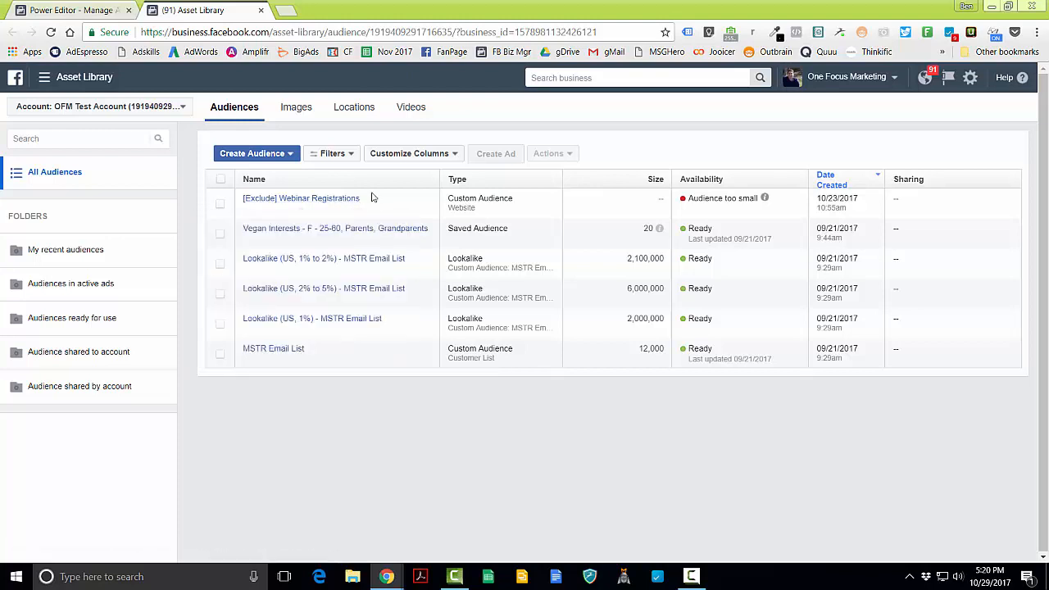
{"action": "left_click", "coordinate": [270, 155]}
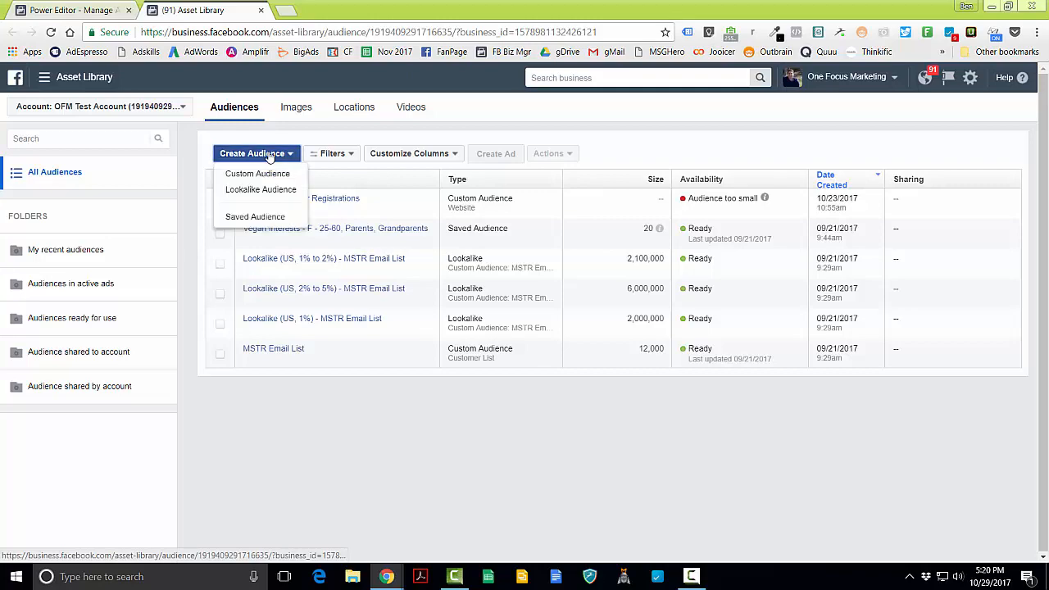
{"action": "left_click", "coordinate": [260, 176]}
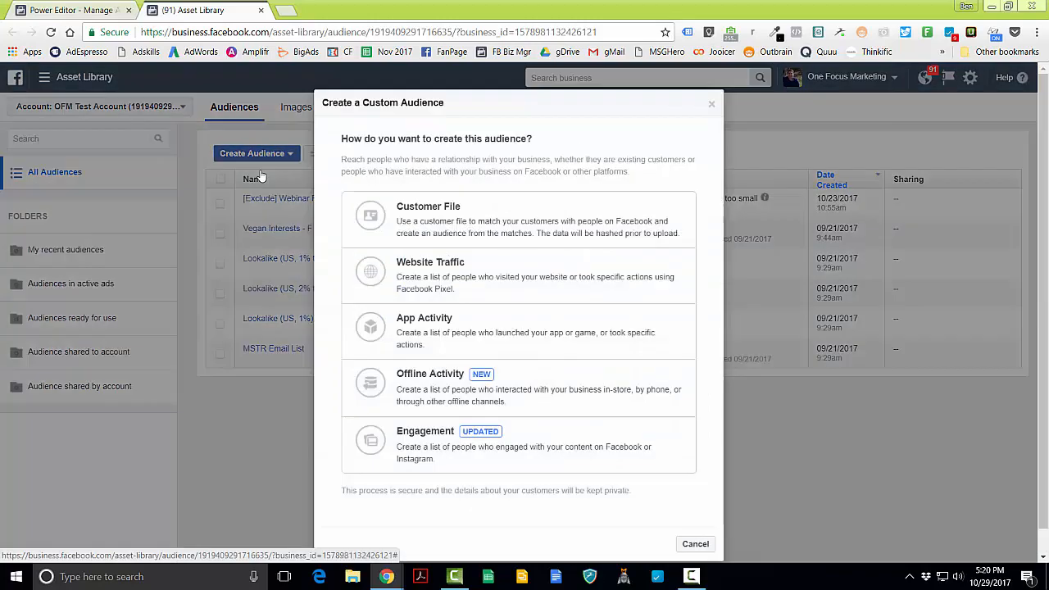
{"action": "left_click", "coordinate": [483, 288]}
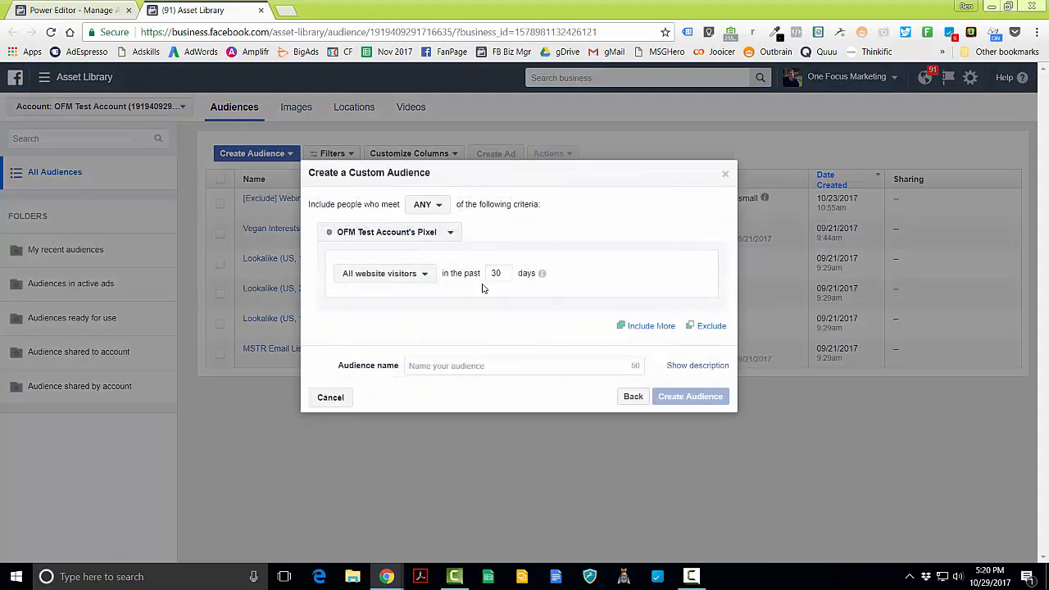
Step: Target people who visited specific web pages in the past 4 days, with the URL condition set to equals
{"action": "left_click", "coordinate": [420, 280]}
{"action": "left_click", "coordinate": [416, 347]}
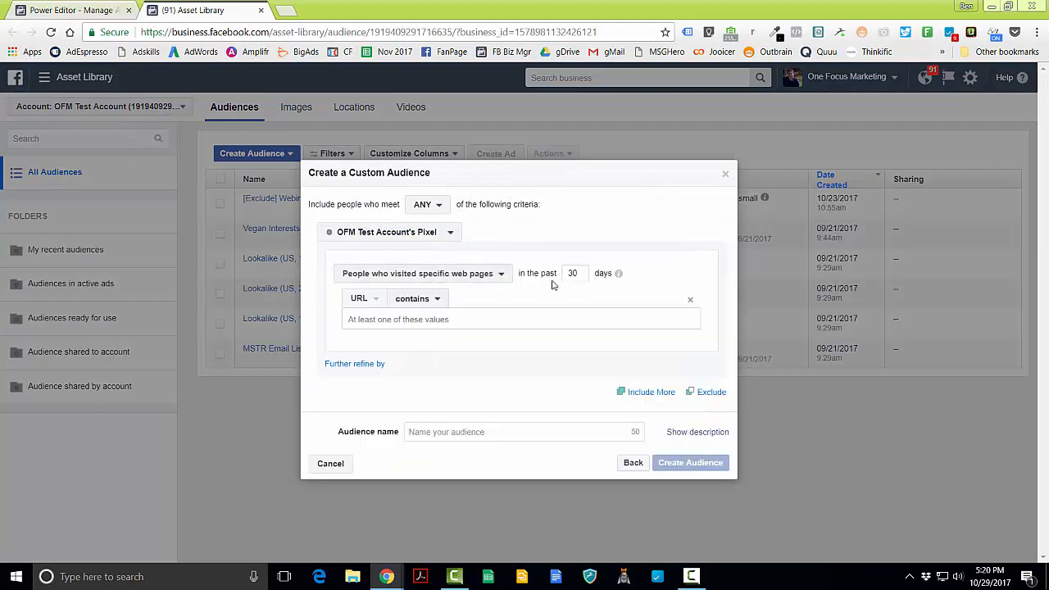
{"action": "left_click_drag", "start_coordinate": [576, 273], "coordinate": [563, 279]}
{"action": "type", "text": "4"}
{"action": "left_click", "coordinate": [411, 299]}
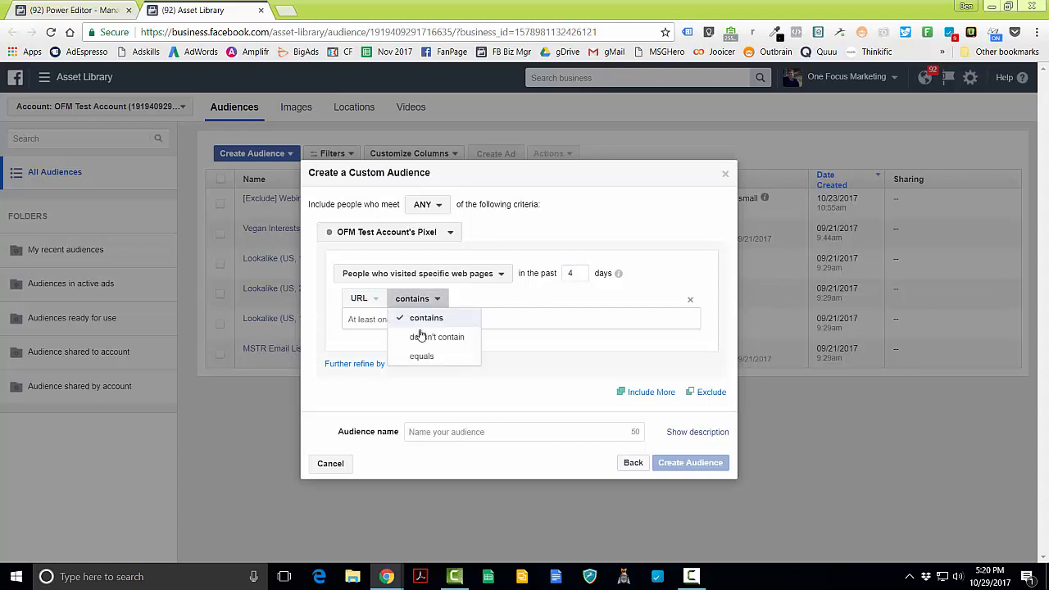
{"action": "left_click", "coordinate": [422, 356]}
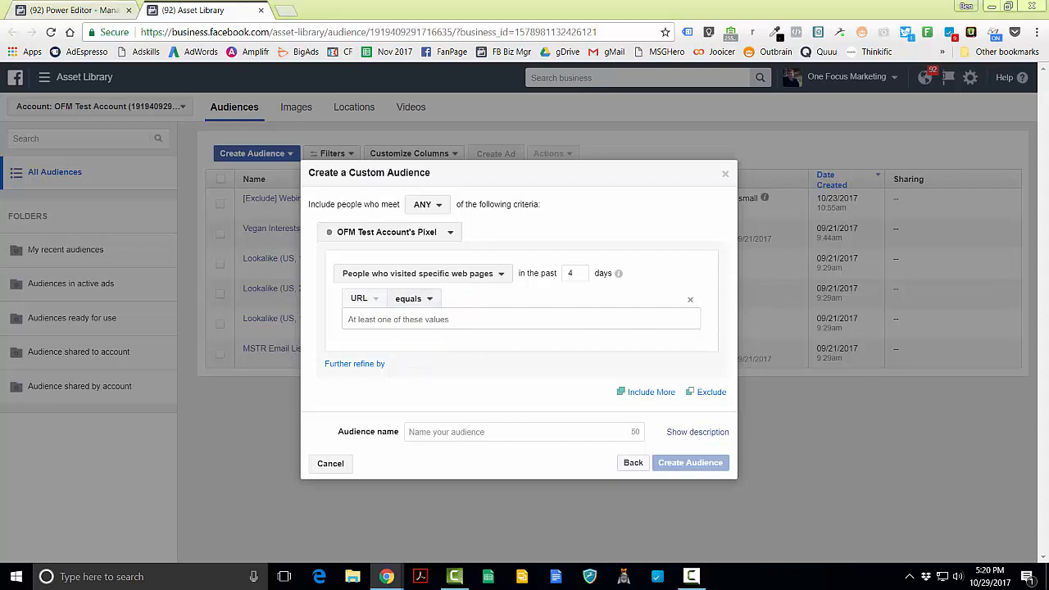
{"action": "left_click", "coordinate": [377, 319]}
{"action": "type", "text": "http://onefocusmarketing.com/webinar"}
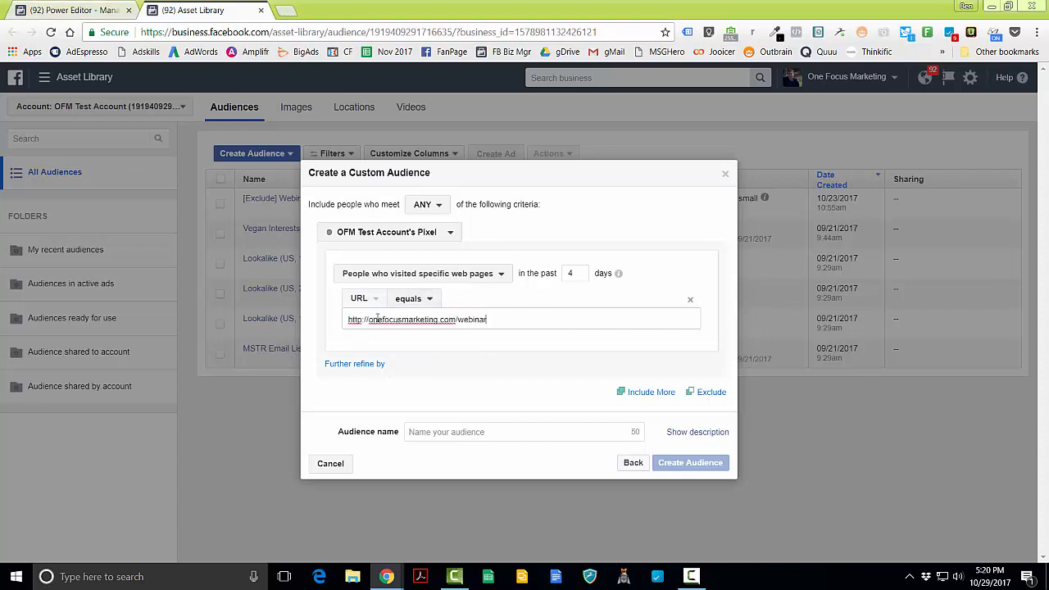
{"action": "key", "text": "Return"}
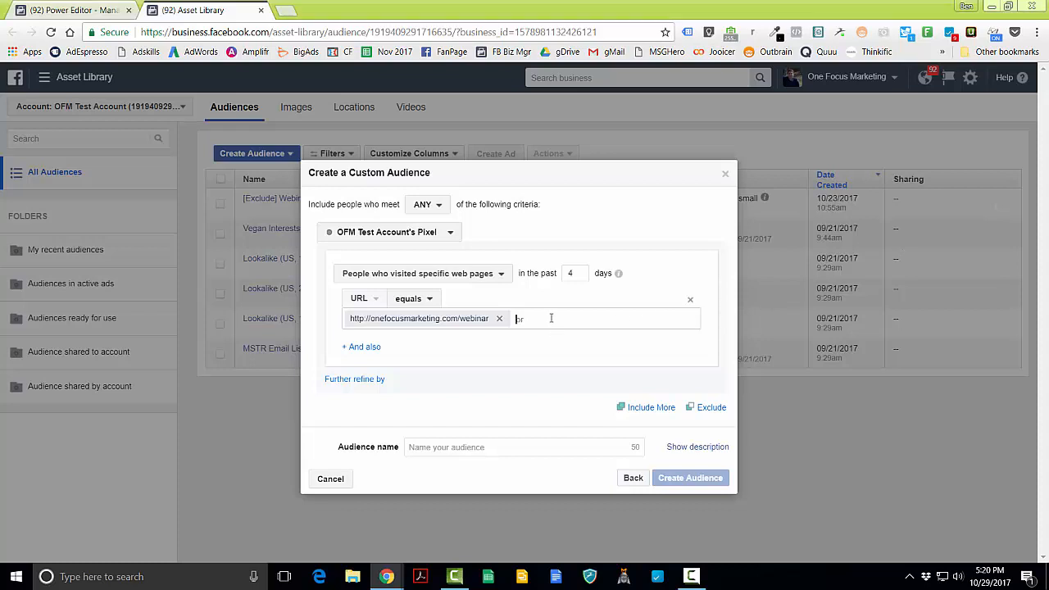
{"action": "type", "text": "https://ofm.clickfunnels.com/webinar"}
{"action": "key", "text": "Return"}
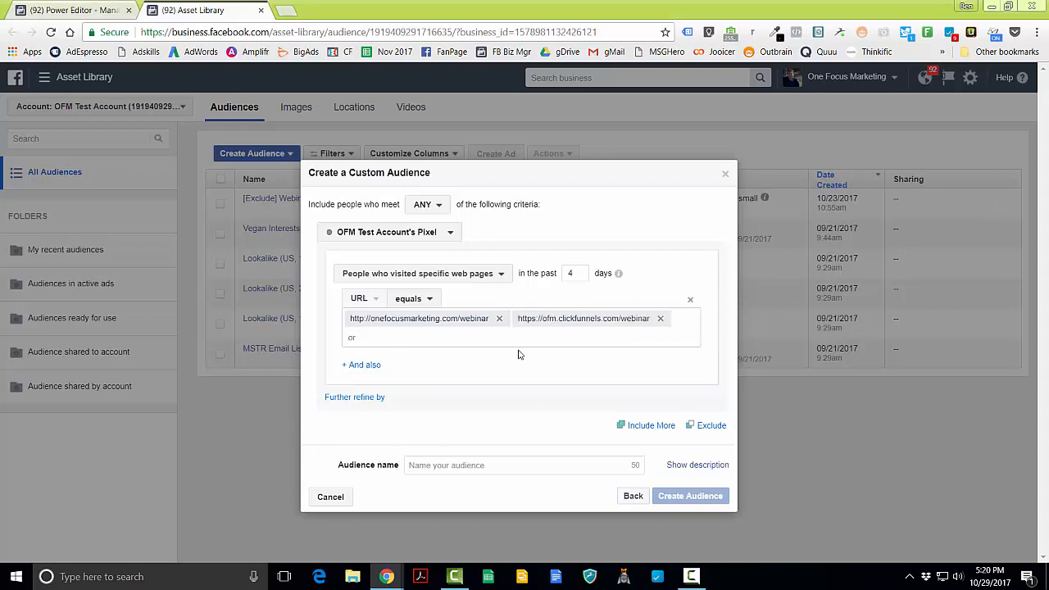
Step: Name the audience "Webinar 4 Day Audience", create it and finish the custom audience dialog
{"action": "left_click", "coordinate": [461, 470]}
{"action": "type", "text": "W"}
{"action": "key", "text": "BackSpace"}
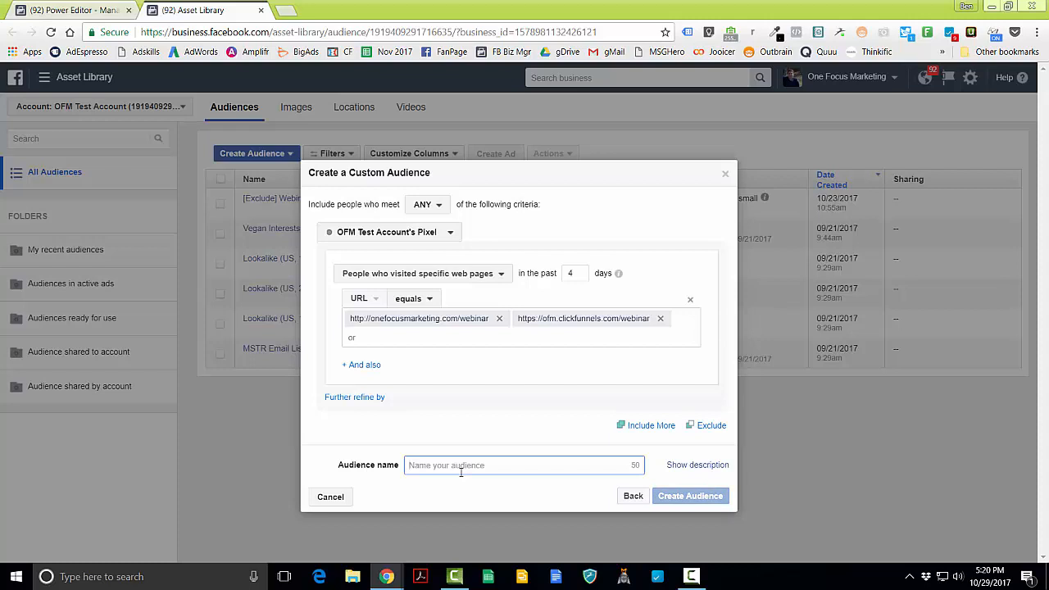
{"action": "type", "text": "WEb"}
{"action": "key", "text": "BackSpace"}
{"action": "key", "text": "BackSpace"}
{"action": "type", "text": "ebinar 4"}
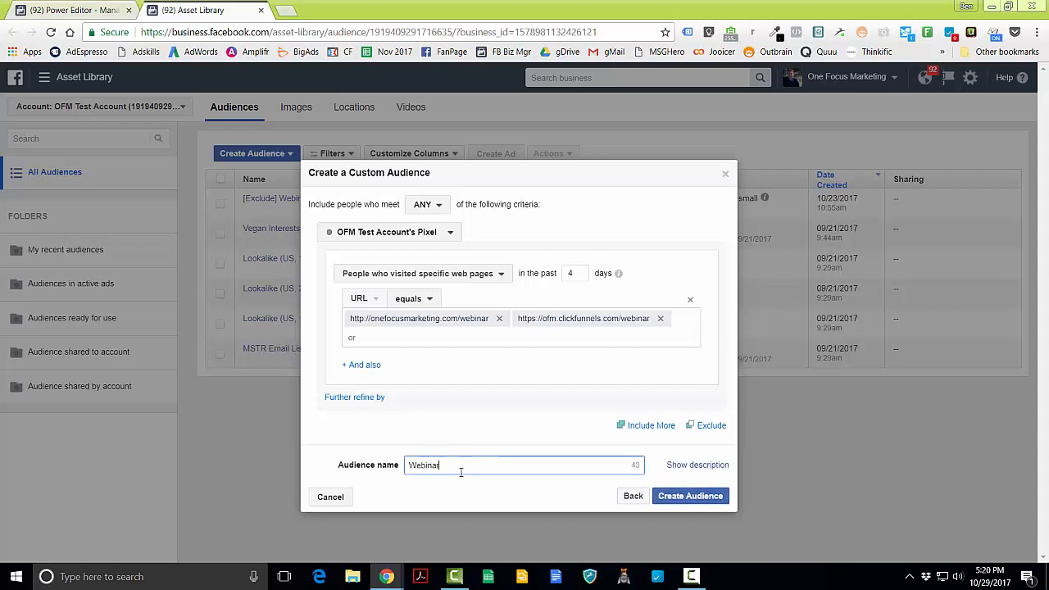
{"action": "type", "text": " Day AUdi"}
{"action": "key", "text": "BackSpace"}
{"action": "key", "text": "BackSpace"}
{"action": "type", "text": "dience"}
{"action": "left_click", "coordinate": [677, 499]}
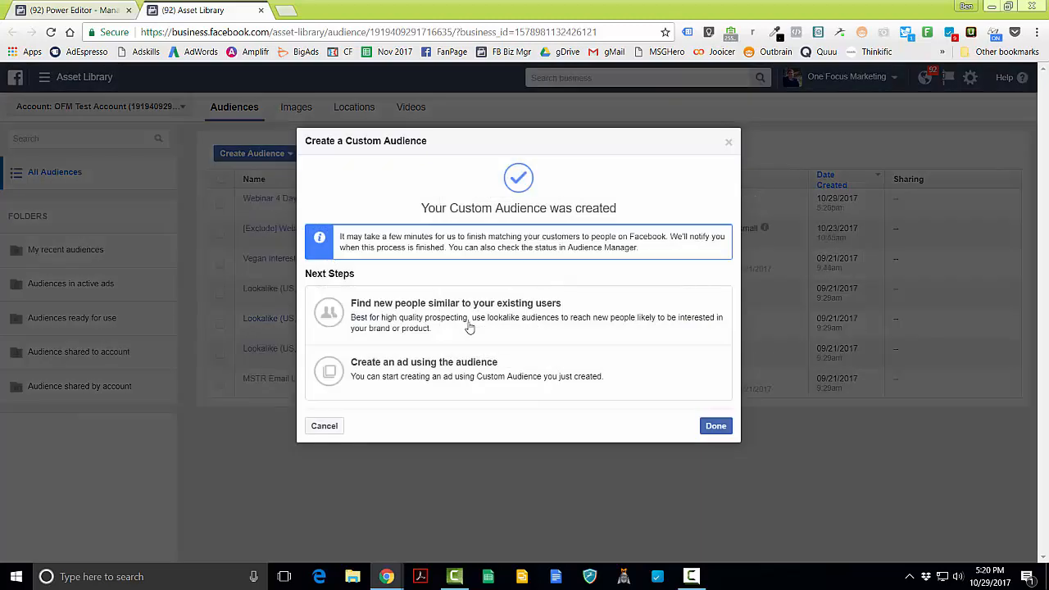
{"action": "left_click", "coordinate": [715, 426]}
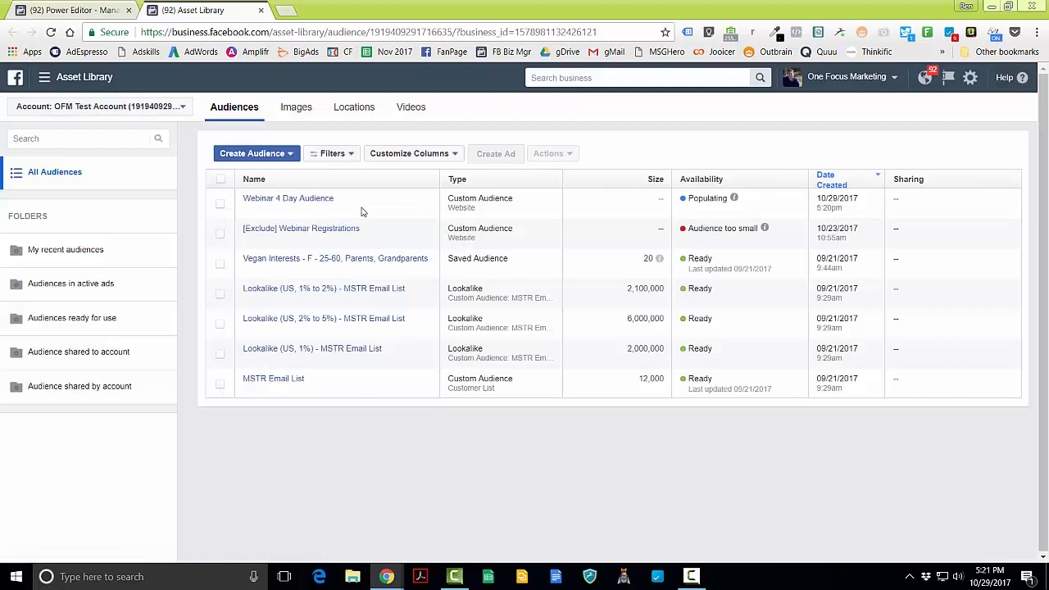
Step: Start another website traffic custom audience for people who visited specific web pages in the past 14 days
{"action": "left_click", "coordinate": [283, 156]}
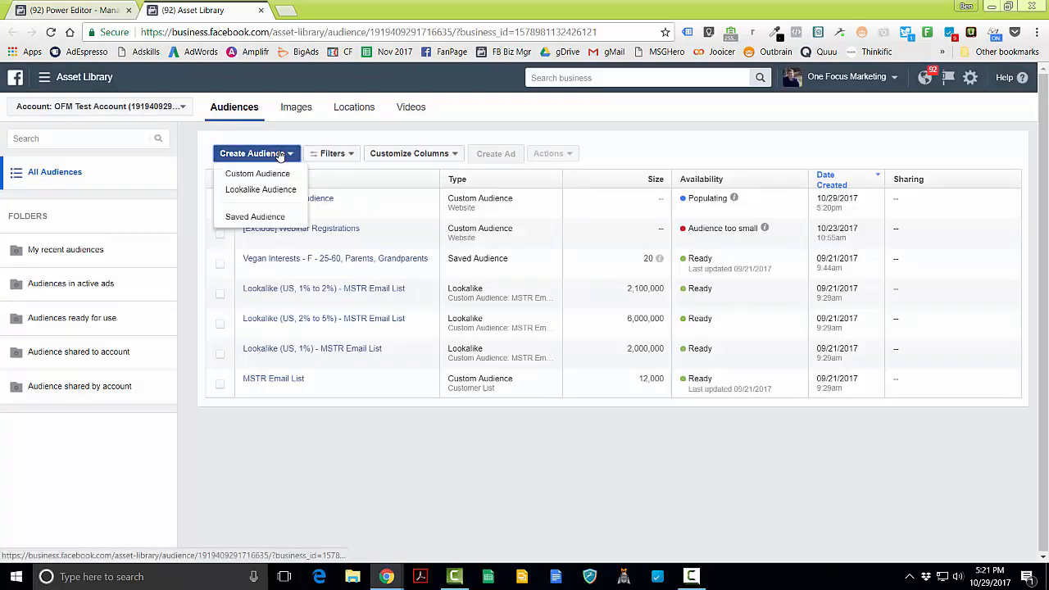
{"action": "left_click", "coordinate": [274, 174]}
{"action": "left_click", "coordinate": [444, 278]}
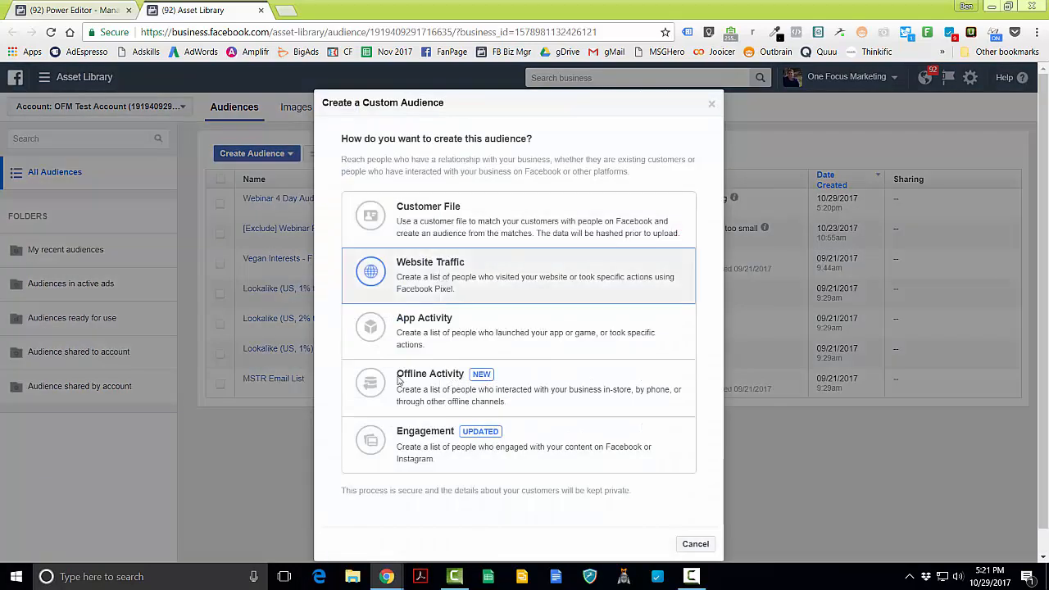
{"action": "left_click_drag", "start_coordinate": [506, 273], "coordinate": [456, 277]}
{"action": "type", "text": "14"}
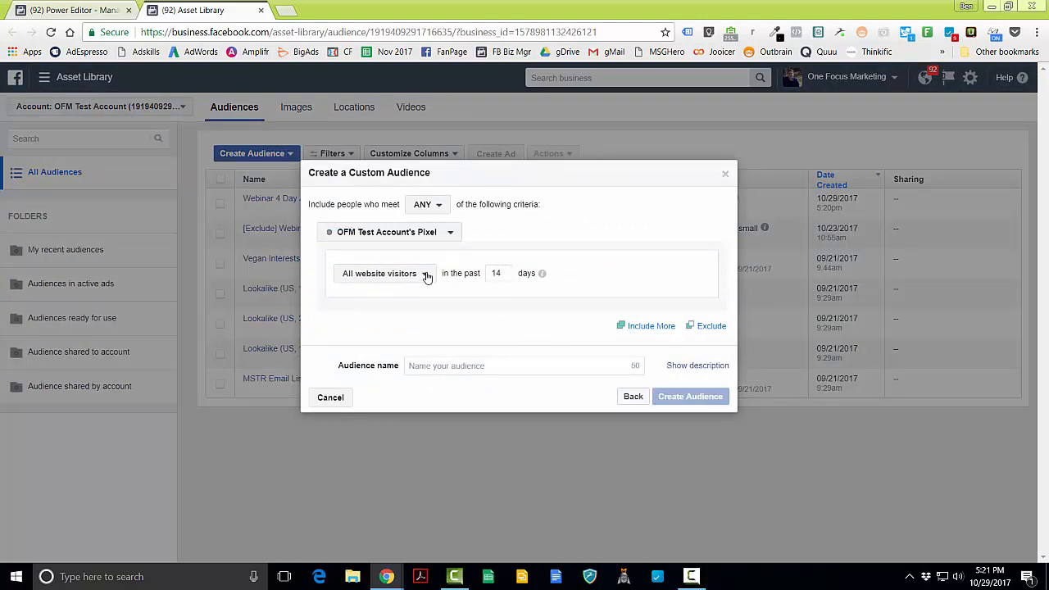
{"action": "left_click", "coordinate": [424, 274]}
{"action": "left_click", "coordinate": [419, 347]}
{"action": "left_click", "coordinate": [422, 320]}
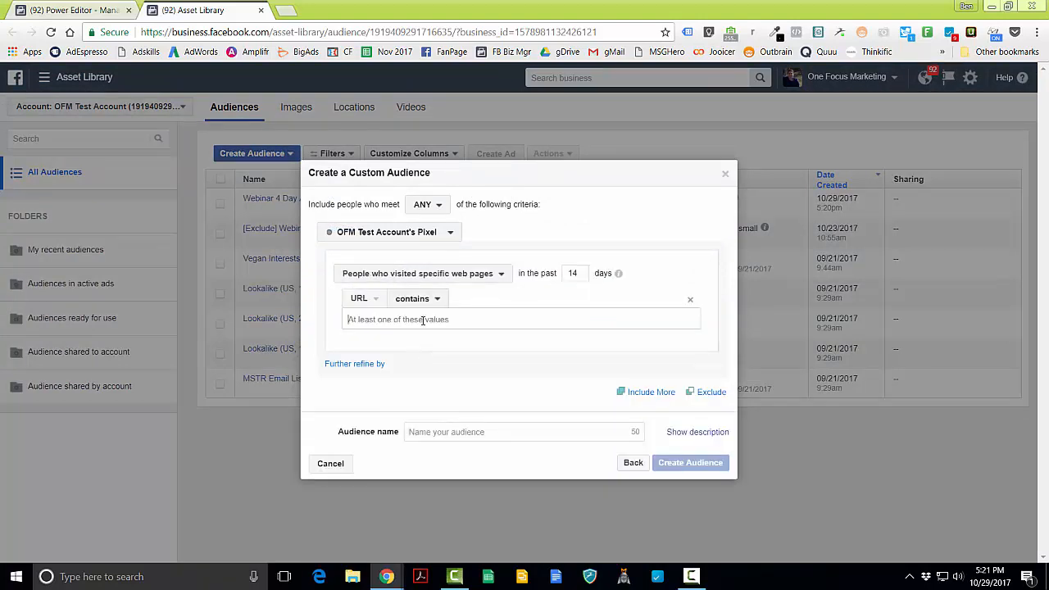
{"action": "type", "text": "https://ofm.clickfunnels.com/webinar"}
{"action": "left_click", "coordinate": [436, 301]}
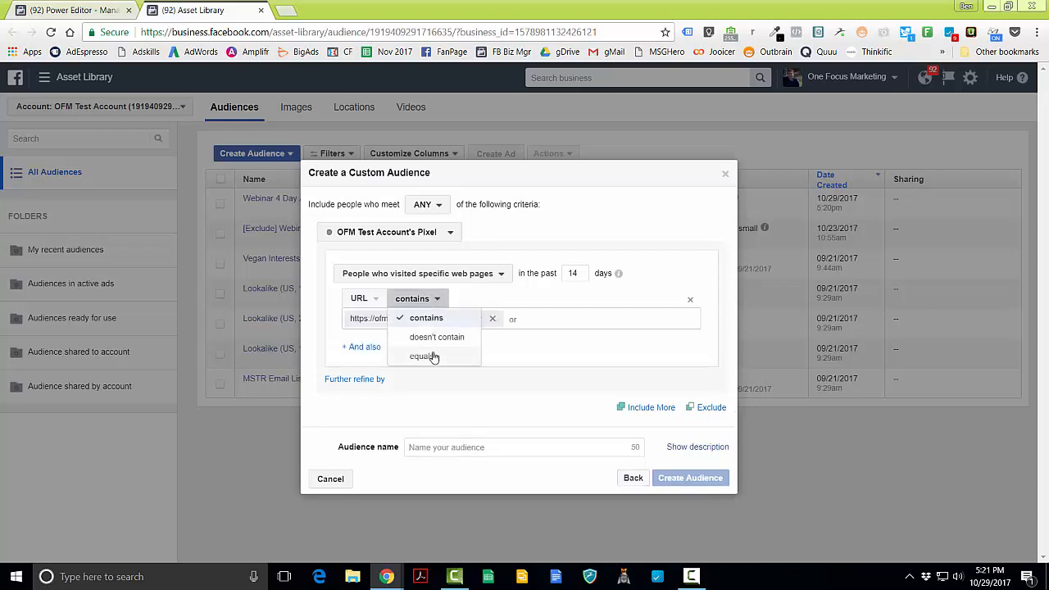
{"action": "left_click", "coordinate": [433, 355]}
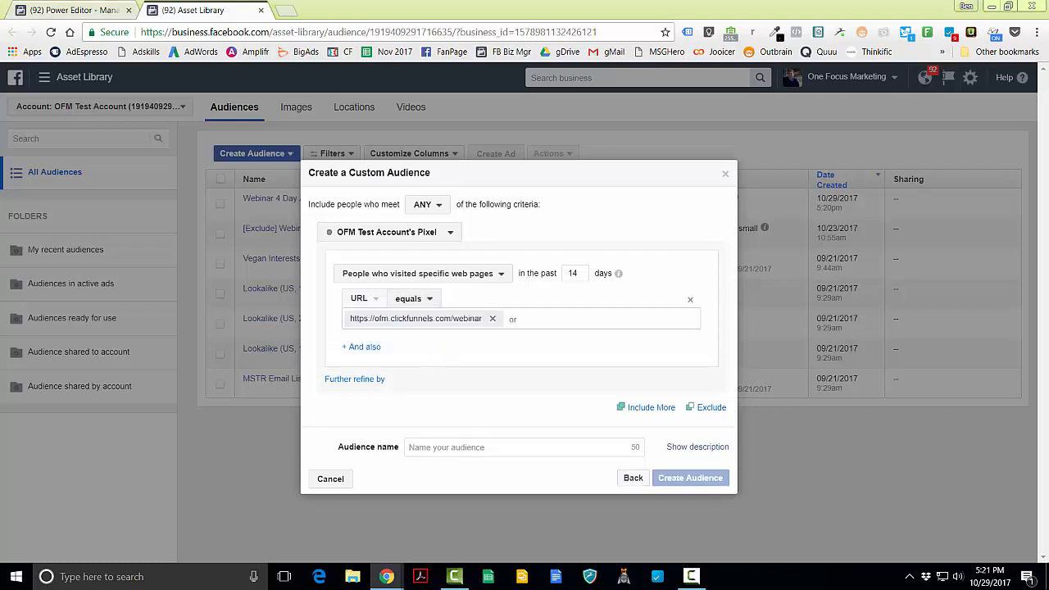
{"action": "left_click", "coordinate": [555, 320]}
{"action": "type", "text": "http://onefocusmarketing.com/webinar"}
{"action": "key", "text": "Return"}
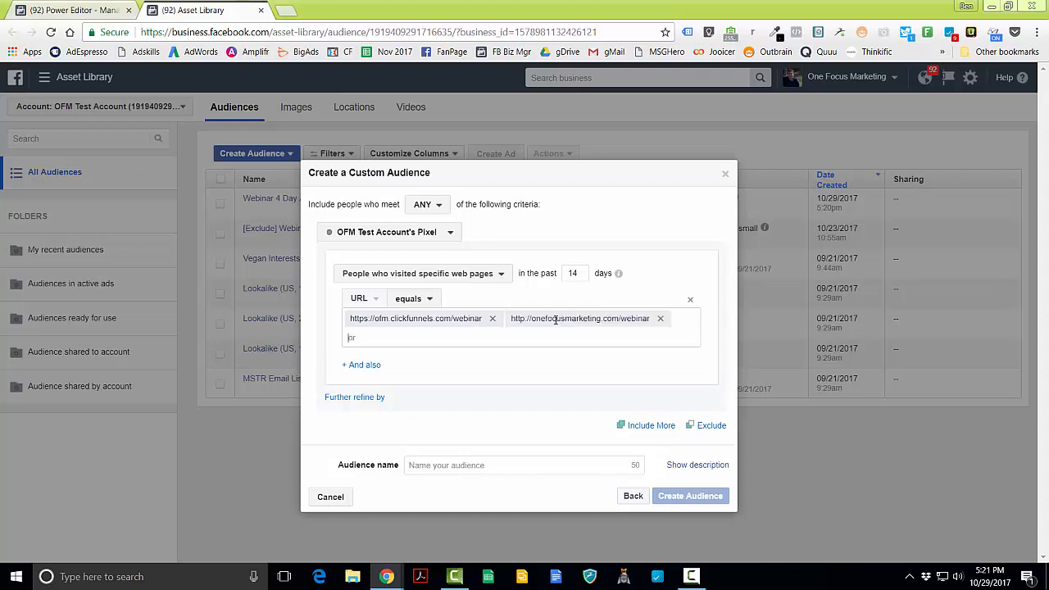
Step: Name the second audience "Webinar 14 Day Audience", create it and finish the custom audience dialog
{"action": "left_click", "coordinate": [514, 466]}
{"action": "type", "text": "Web"}
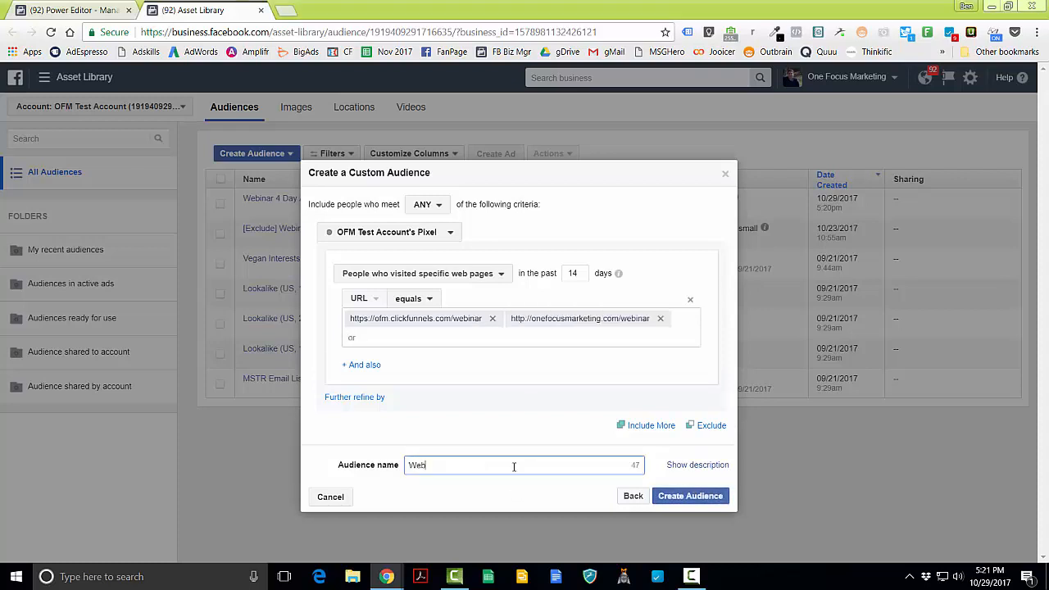
{"action": "type", "text": "iner 14 Day Audience"}
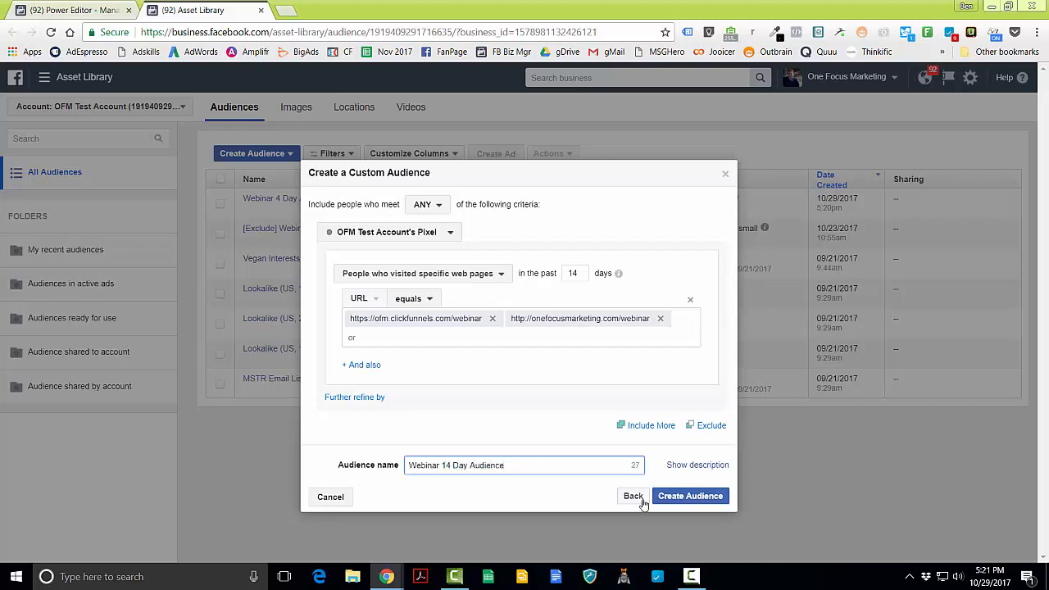
{"action": "left_click", "coordinate": [690, 496]}
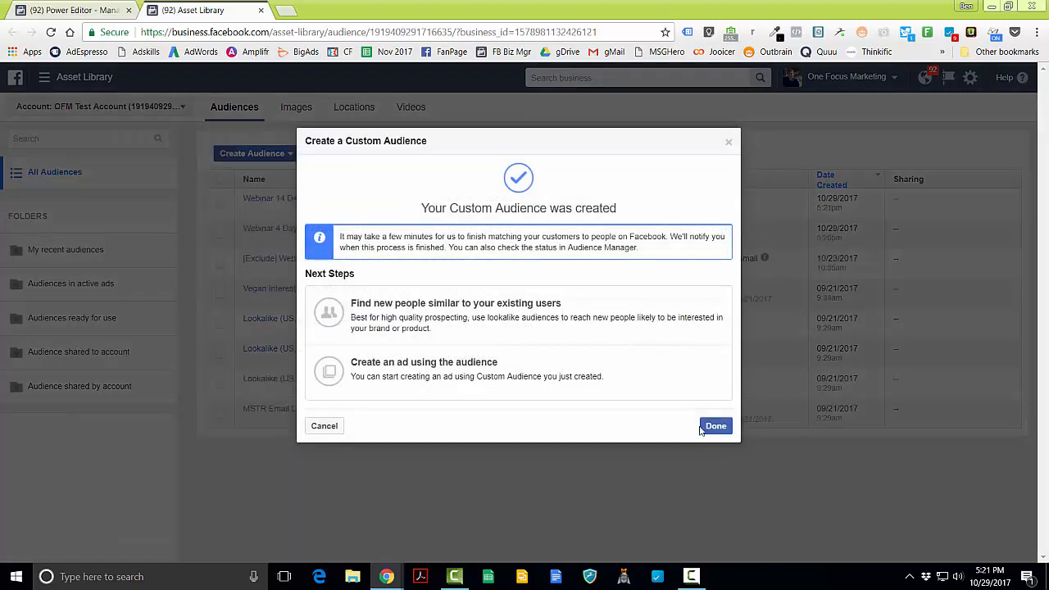
{"action": "left_click", "coordinate": [713, 423]}
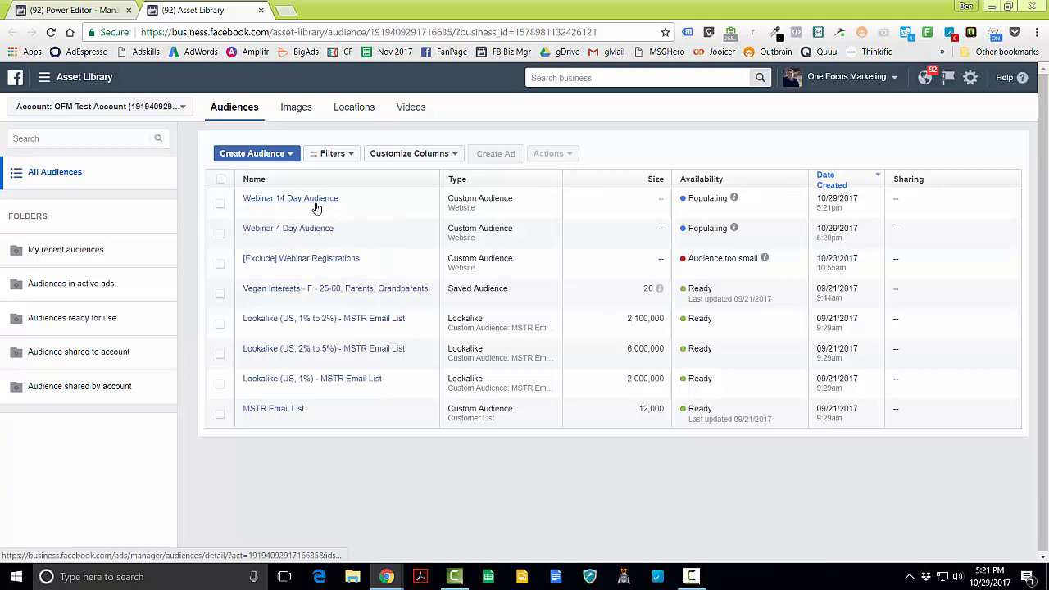
Step: Return to Power Editor, reload the campaigns page and start a new campaign using guided creation
{"action": "left_click", "coordinate": [58, 6]}
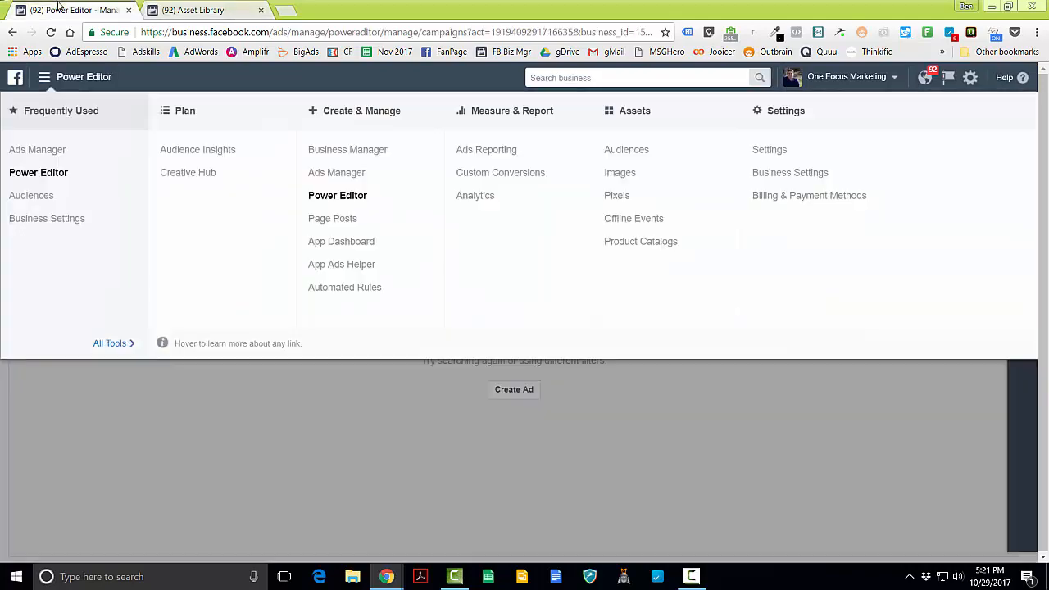
{"action": "left_click", "coordinate": [42, 391]}
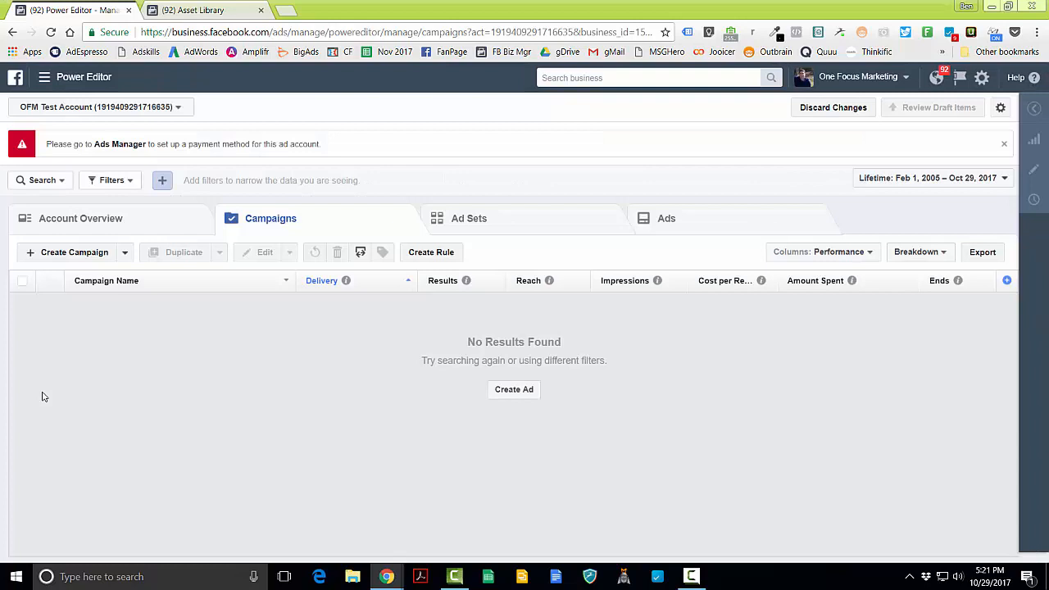
{"action": "left_click", "coordinate": [51, 32]}
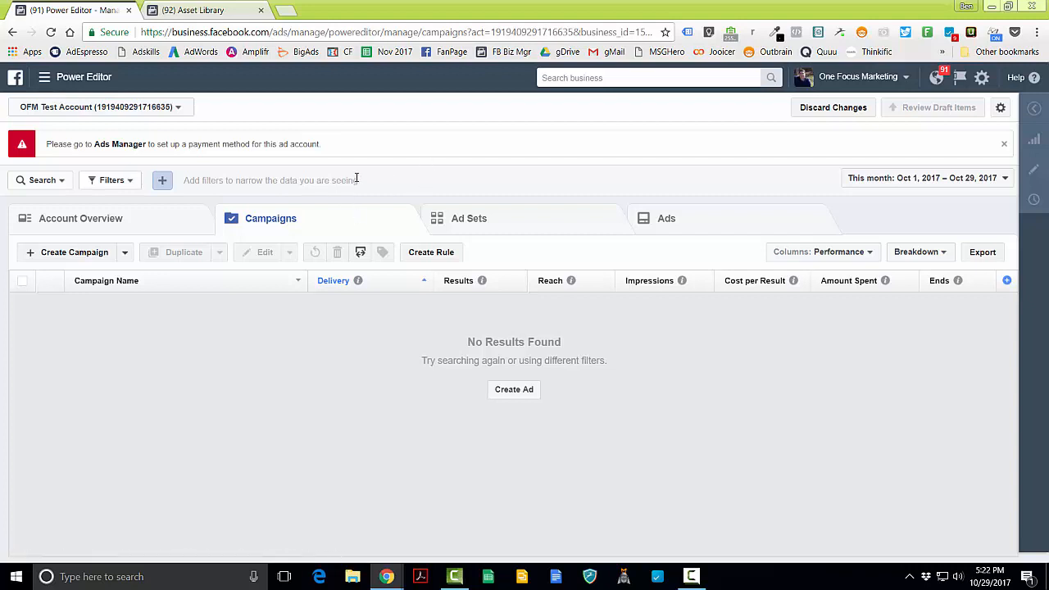
{"action": "left_click", "coordinate": [78, 256]}
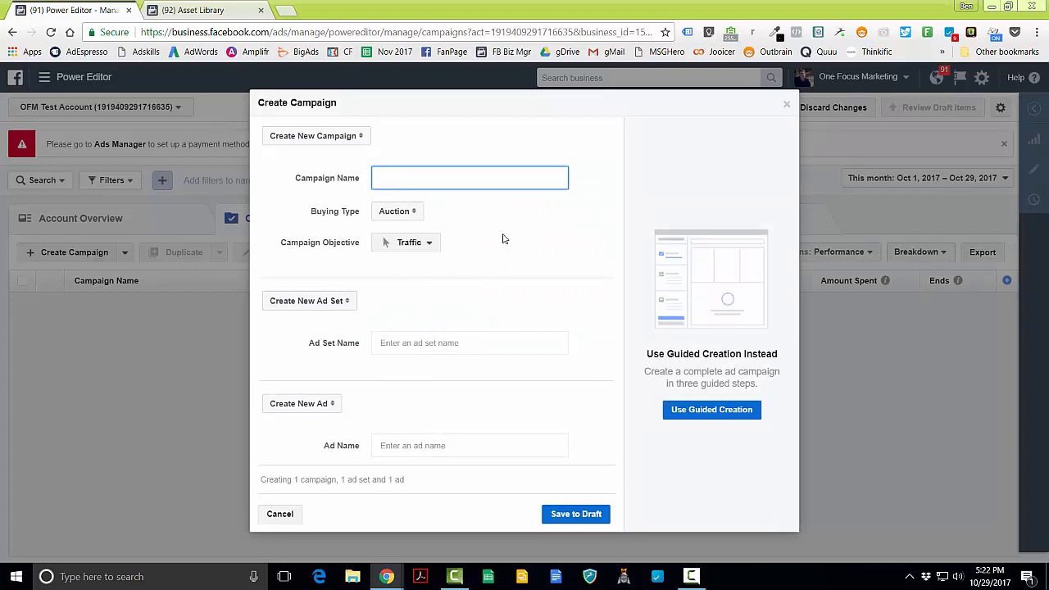
{"action": "left_click", "coordinate": [709, 421]}
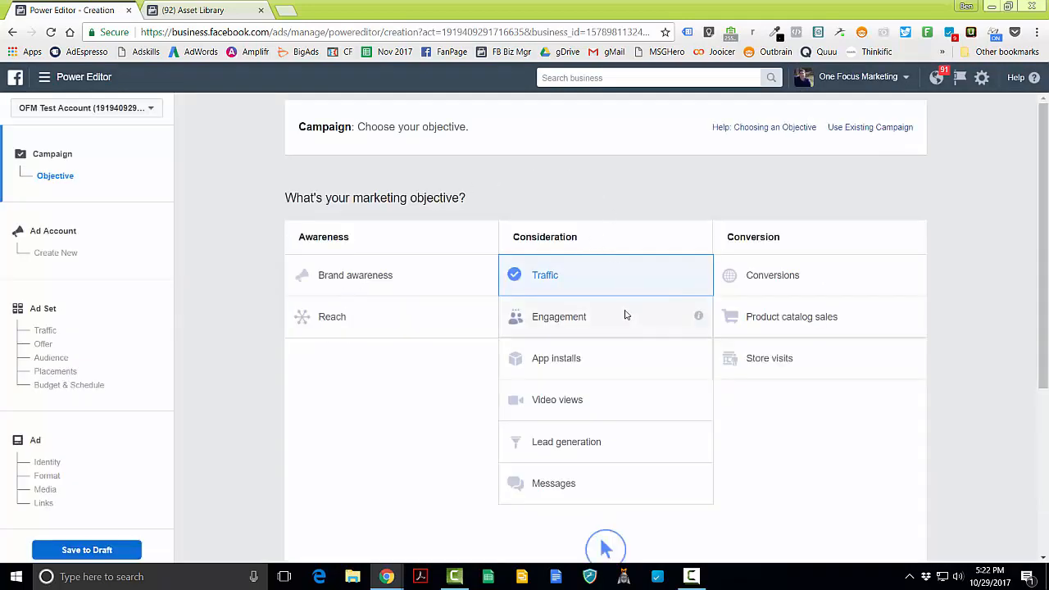
Step: Keep the Traffic objective and open the new campaign's ad set settings at the Audience section
{"action": "scroll", "coordinate": [574, 283], "scroll_direction": "down", "scroll_amount": 3}
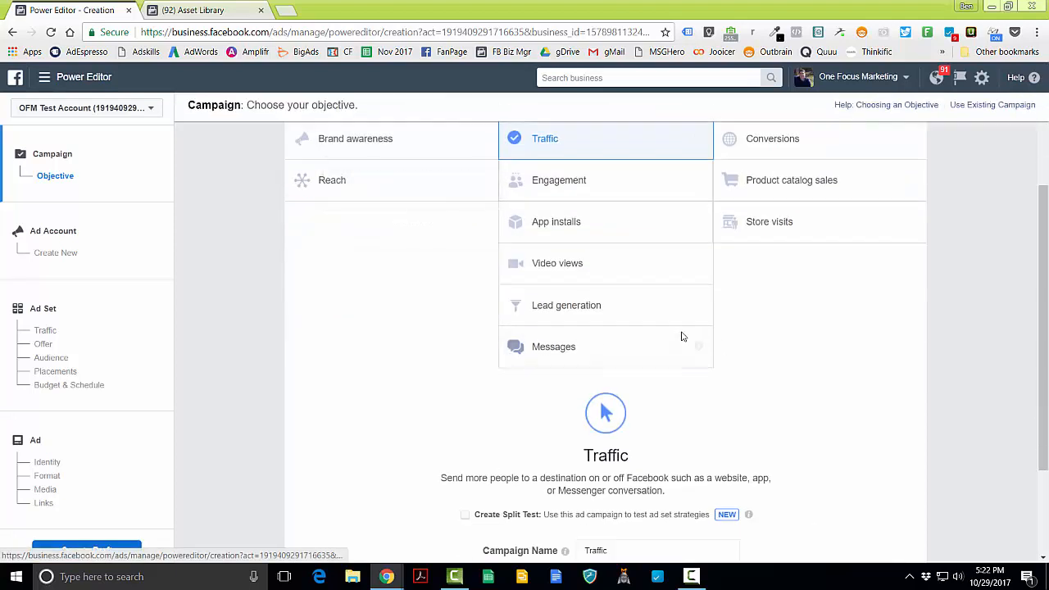
{"action": "scroll", "coordinate": [424, 331], "scroll_direction": "up", "scroll_amount": 3}
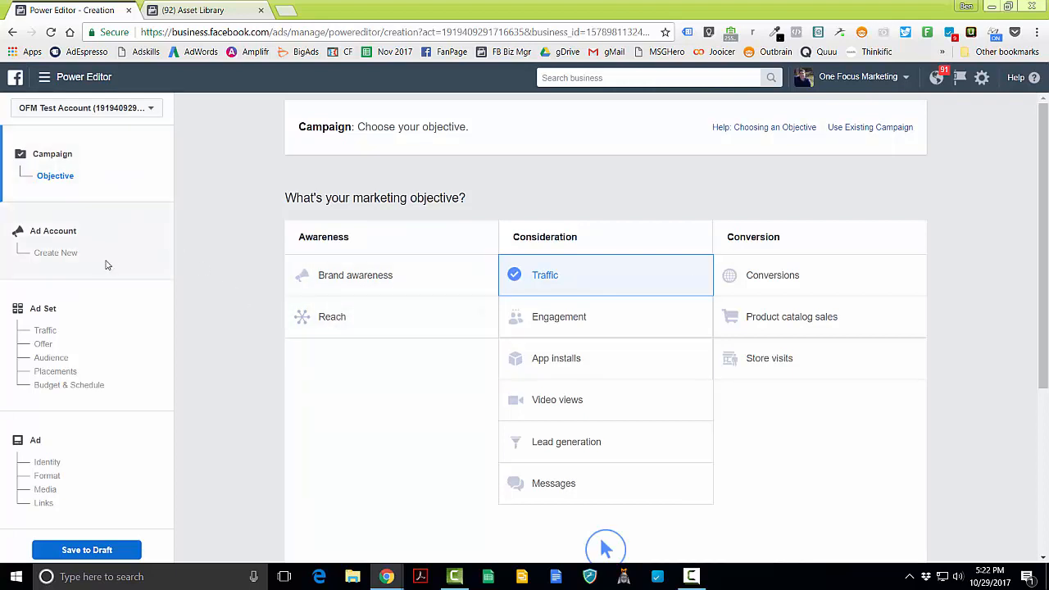
{"action": "left_click", "coordinate": [95, 327]}
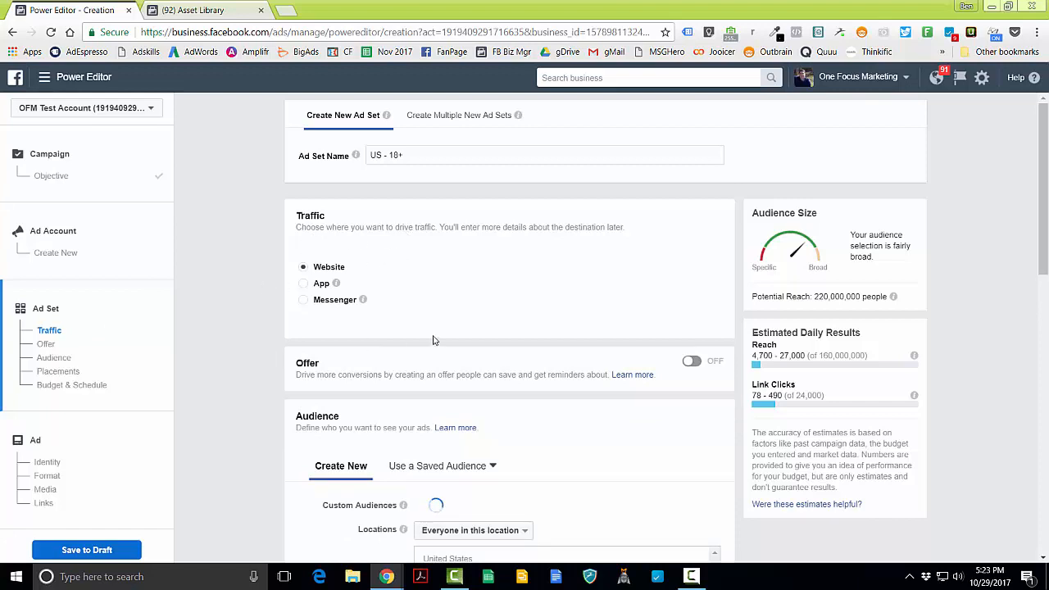
{"action": "scroll", "coordinate": [611, 336], "scroll_direction": "down", "scroll_amount": 1}
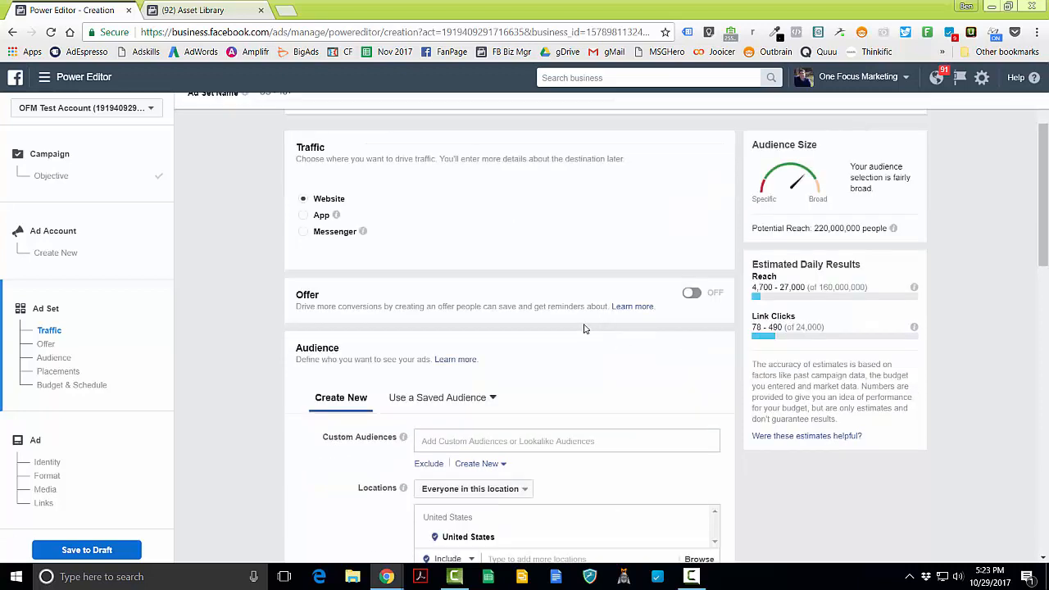
Step: Add Webinar 4 Day Audience as an included custom audience for the ad set
{"action": "scroll", "coordinate": [492, 328], "scroll_direction": "down", "scroll_amount": 1}
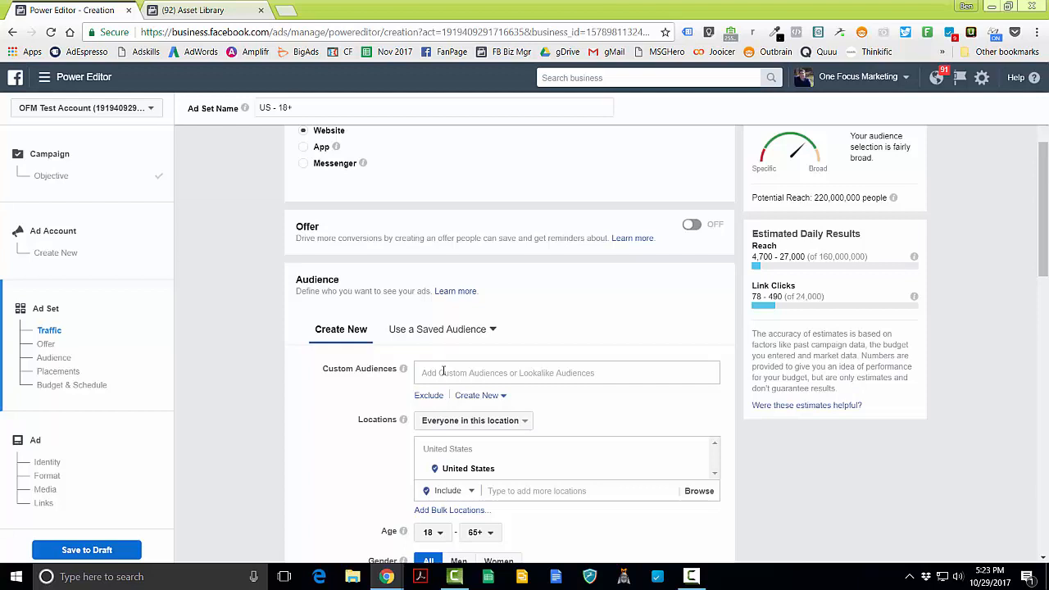
{"action": "left_click", "coordinate": [453, 372]}
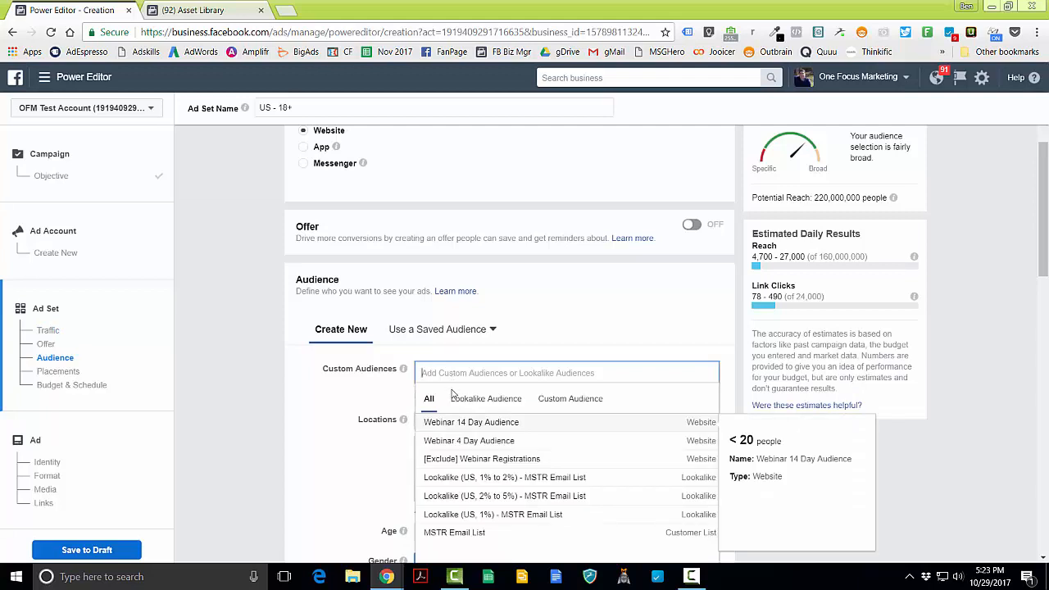
{"action": "left_click", "coordinate": [446, 447]}
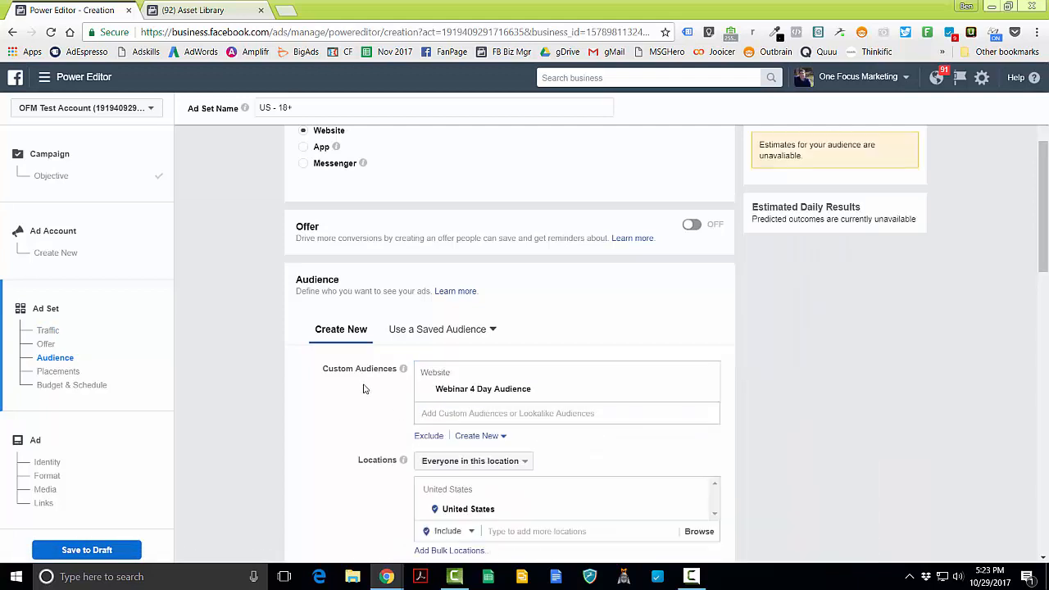
Step: Exclude the [Exclude] Webinar Registrations custom audience from the ad set's targeting
{"action": "scroll", "coordinate": [367, 422], "scroll_direction": "down", "scroll_amount": 1}
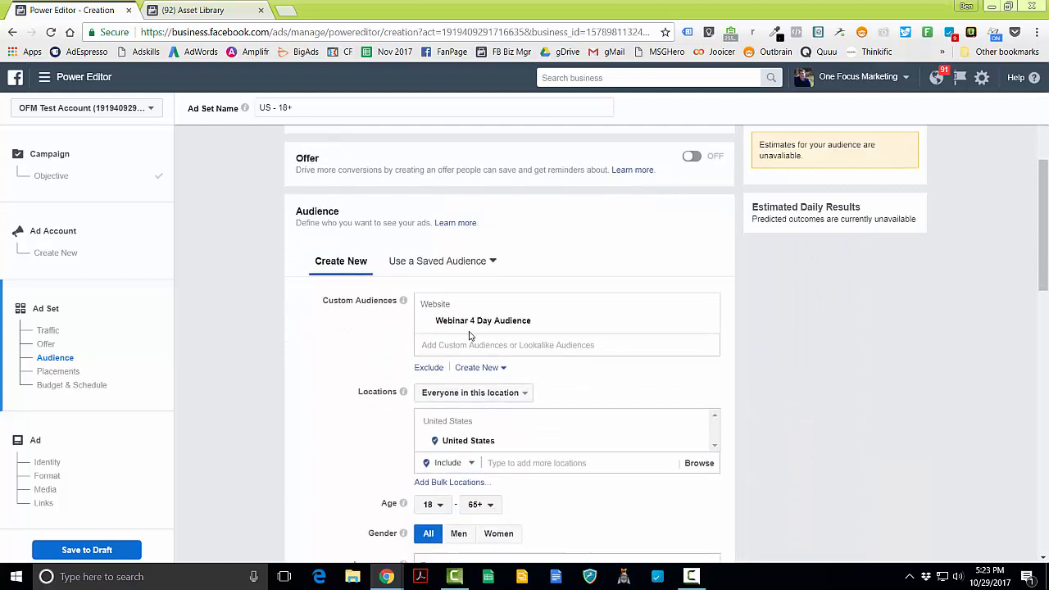
{"action": "left_click", "coordinate": [427, 368]}
{"action": "left_click", "coordinate": [418, 410]}
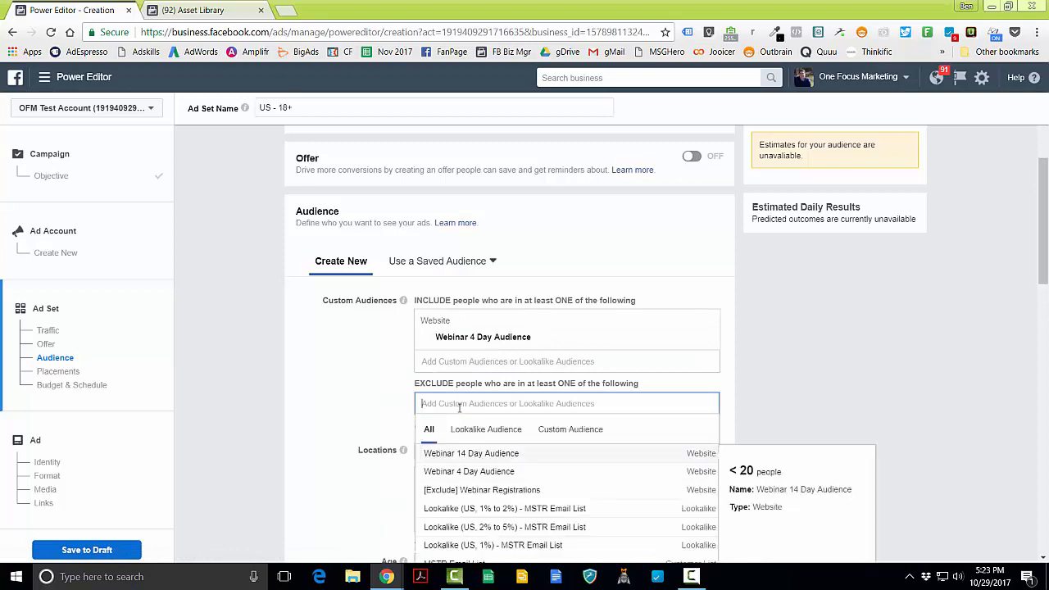
{"action": "scroll", "coordinate": [385, 391], "scroll_direction": "down", "scroll_amount": 1}
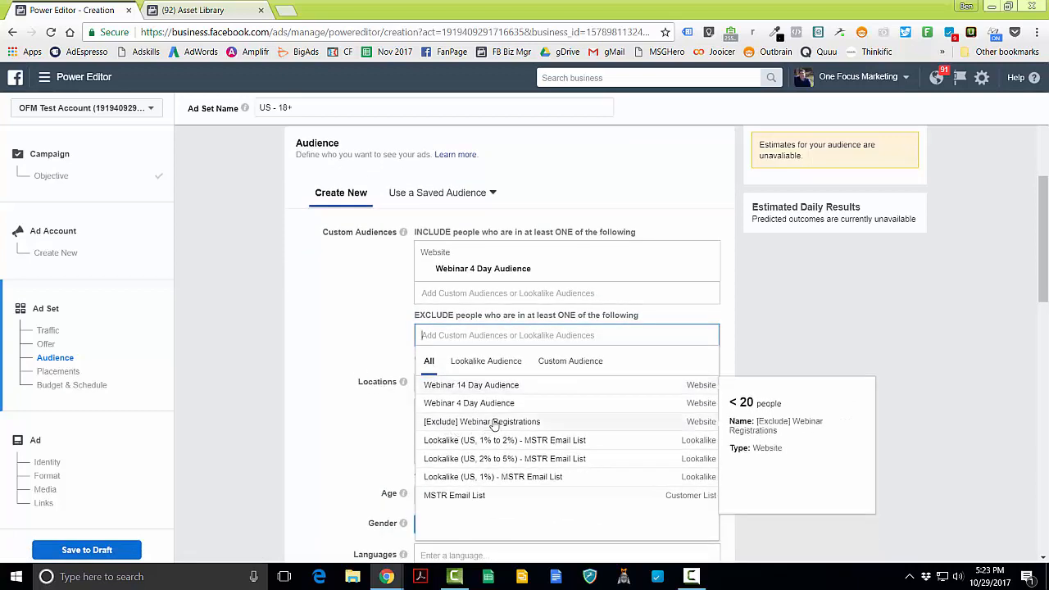
{"action": "left_click", "coordinate": [494, 422]}
{"action": "left_click", "coordinate": [360, 316]}
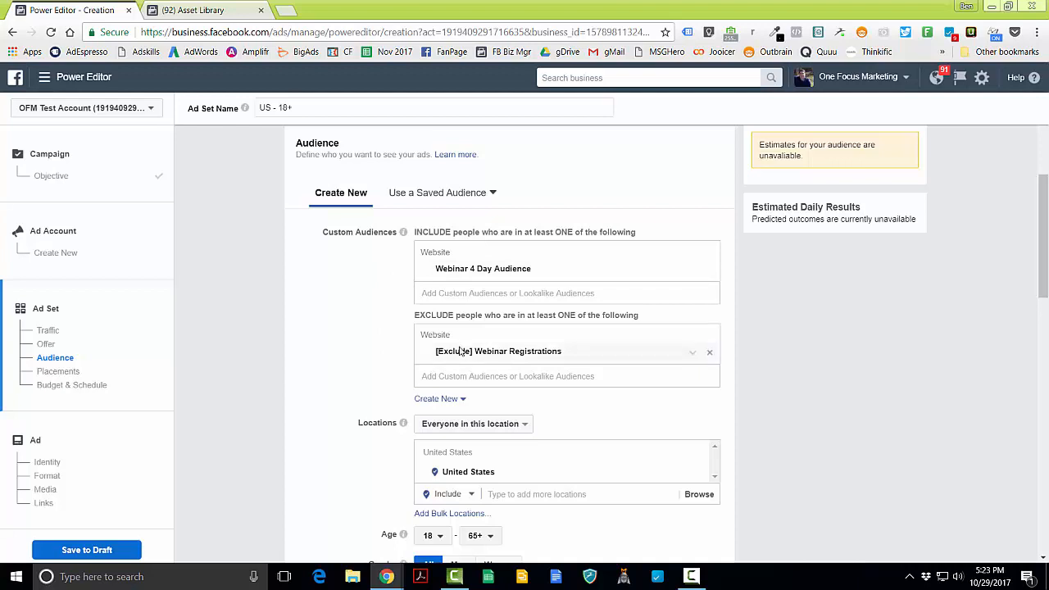
{"action": "scroll", "coordinate": [348, 268], "scroll_direction": "down", "scroll_amount": 1}
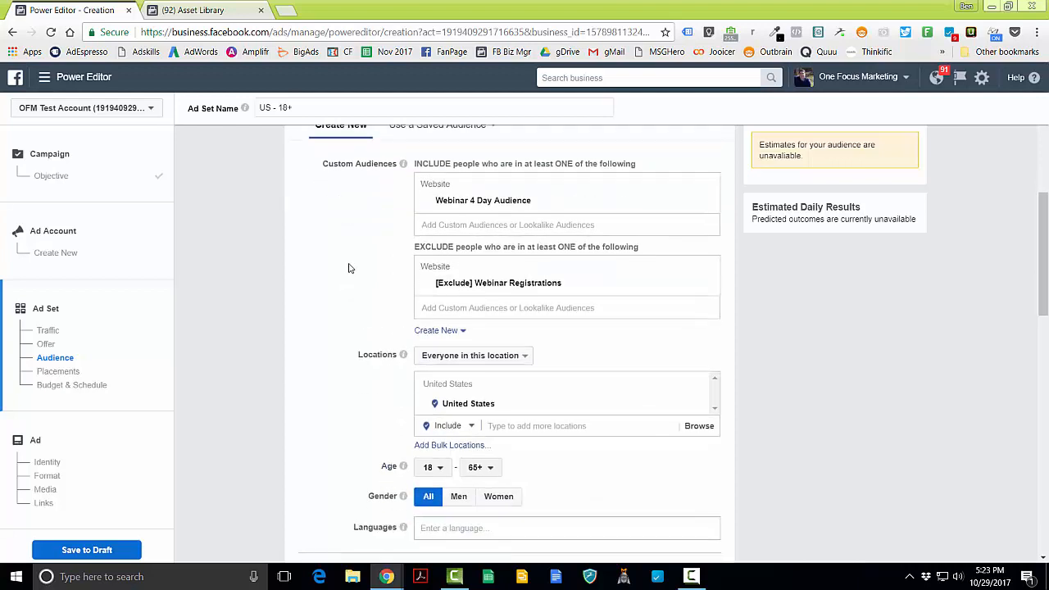
{"action": "scroll", "coordinate": [348, 268], "scroll_direction": "down", "scroll_amount": 1}
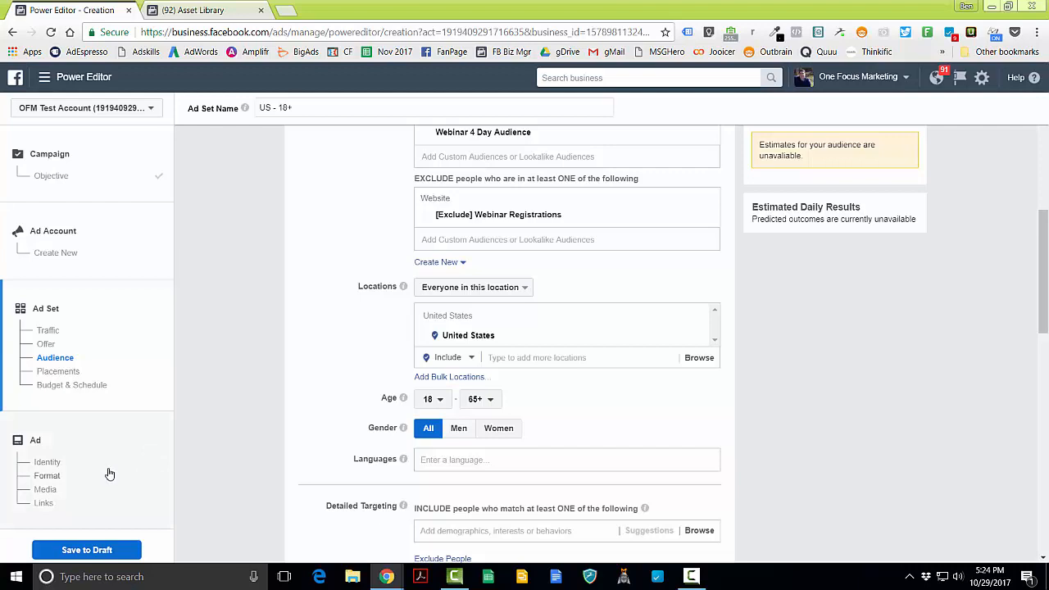
Step: Replace the included custom audience with Webinar 14 Day Audience and add Webinar 4 Day Audience to the exclusions
{"action": "scroll", "coordinate": [611, 402], "scroll_direction": "up", "scroll_amount": 1}
{"action": "scroll", "coordinate": [631, 328], "scroll_direction": "up", "scroll_amount": 2}
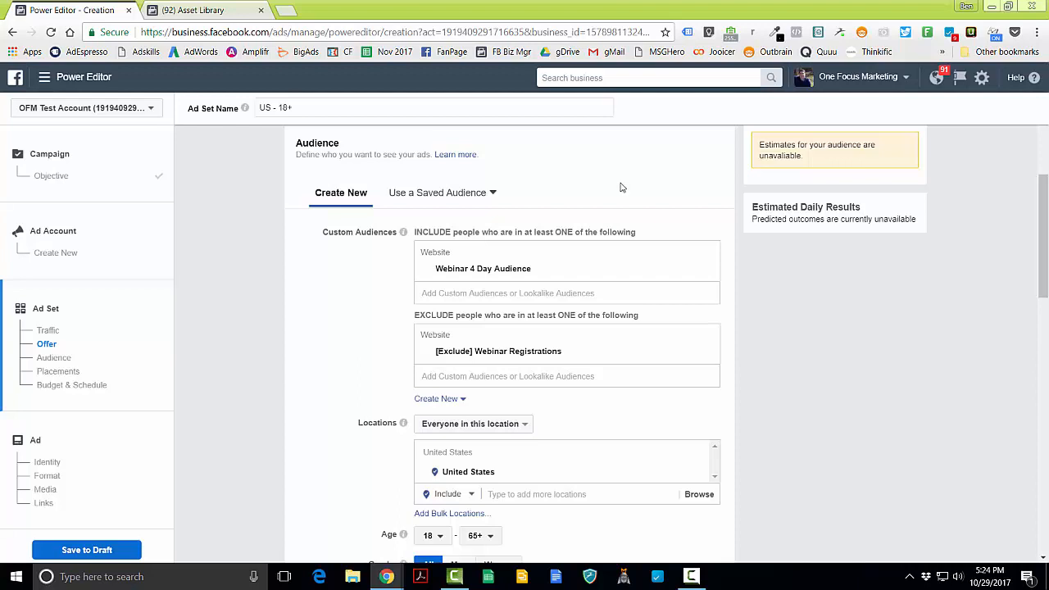
{"action": "mouse_move", "coordinate": [676, 276]}
{"action": "left_click", "coordinate": [710, 271]}
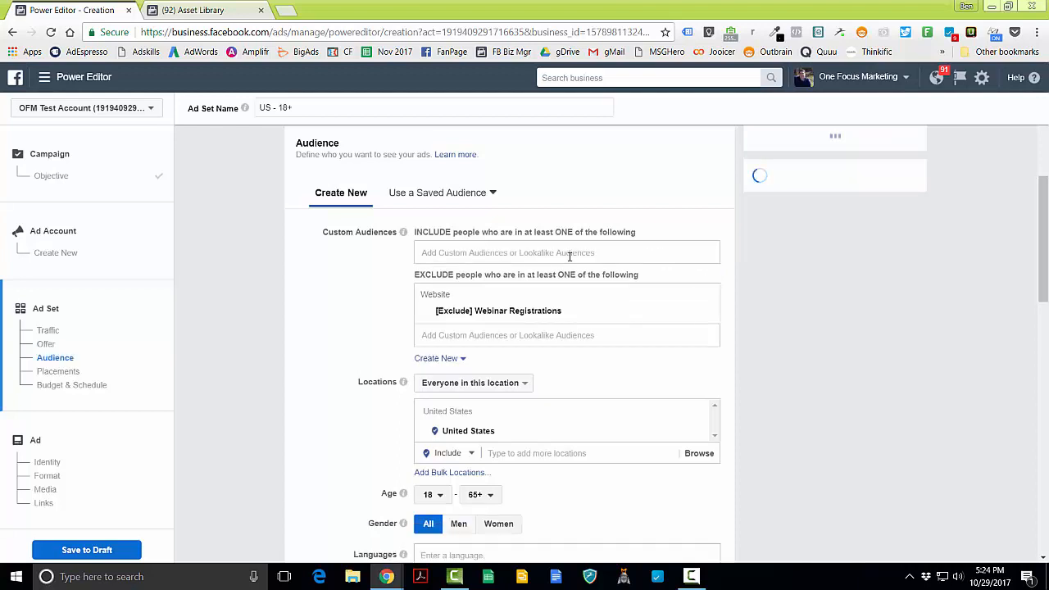
{"action": "left_click", "coordinate": [569, 254]}
{"action": "left_click", "coordinate": [497, 304]}
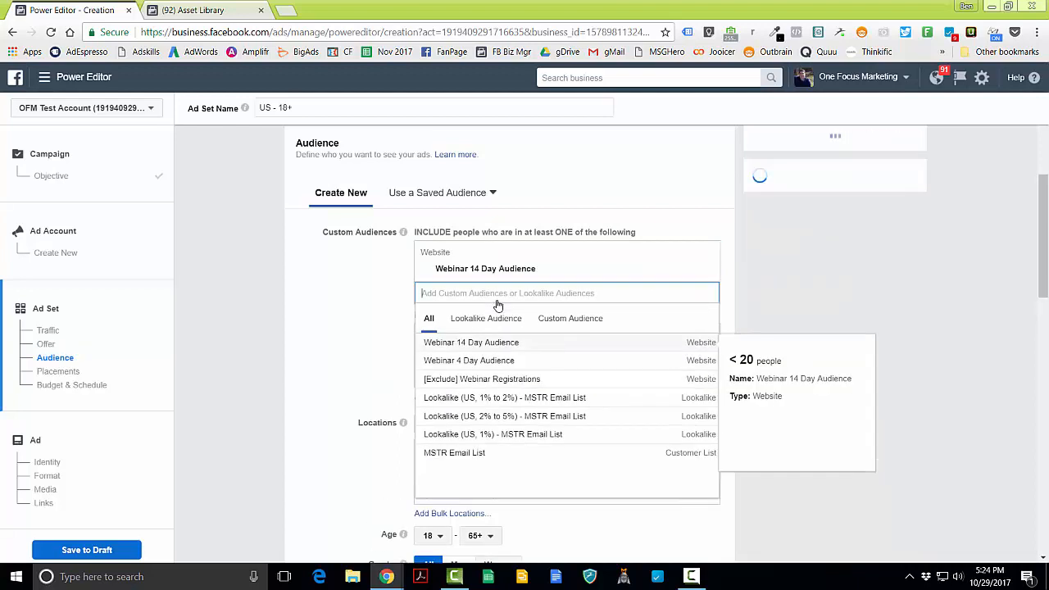
{"action": "left_click", "coordinate": [387, 290]}
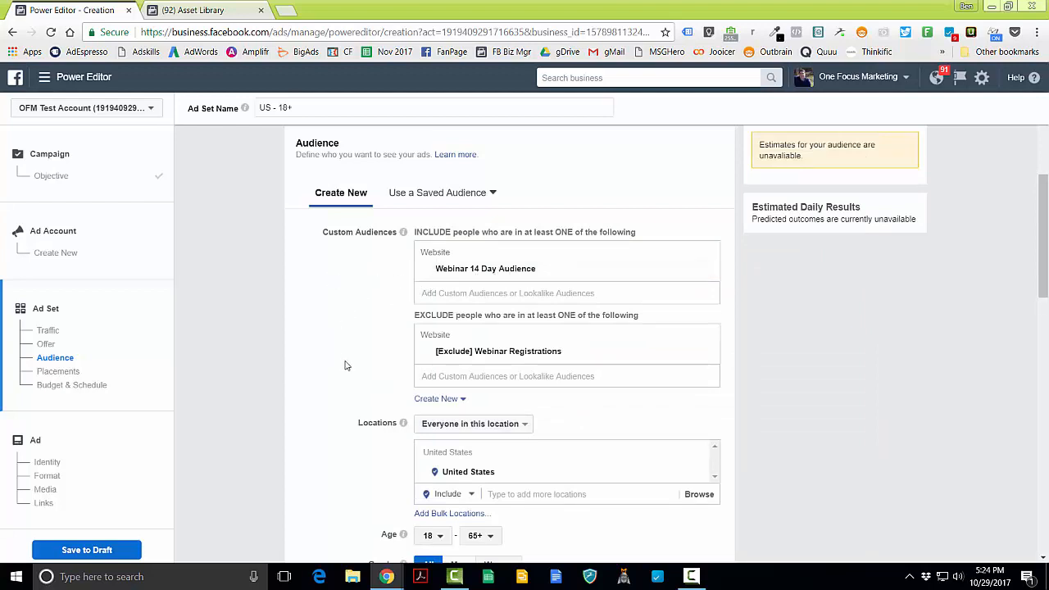
{"action": "left_click", "coordinate": [455, 378]}
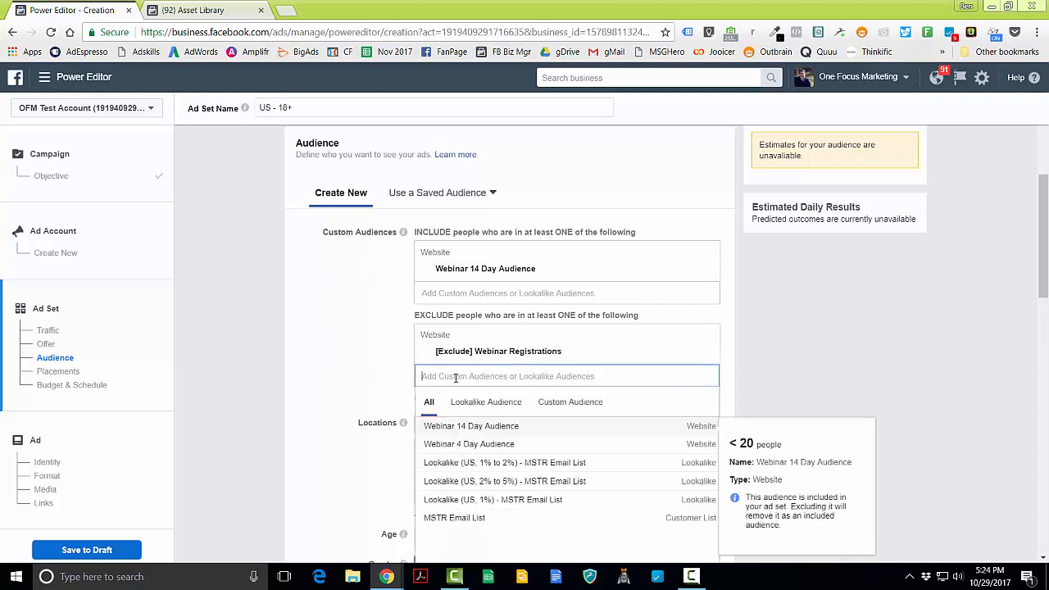
{"action": "left_click", "coordinate": [471, 445]}
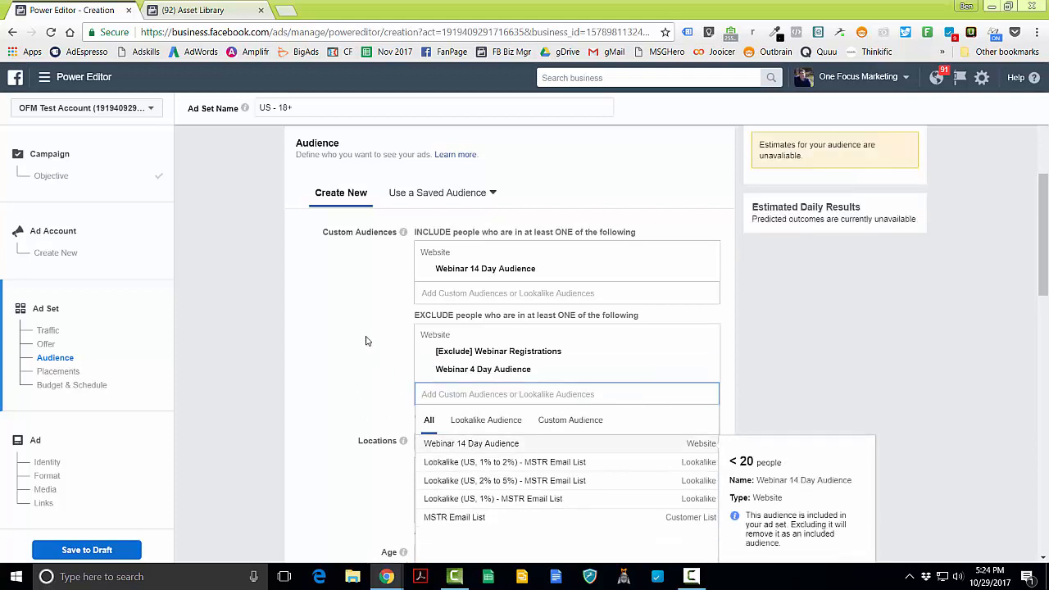